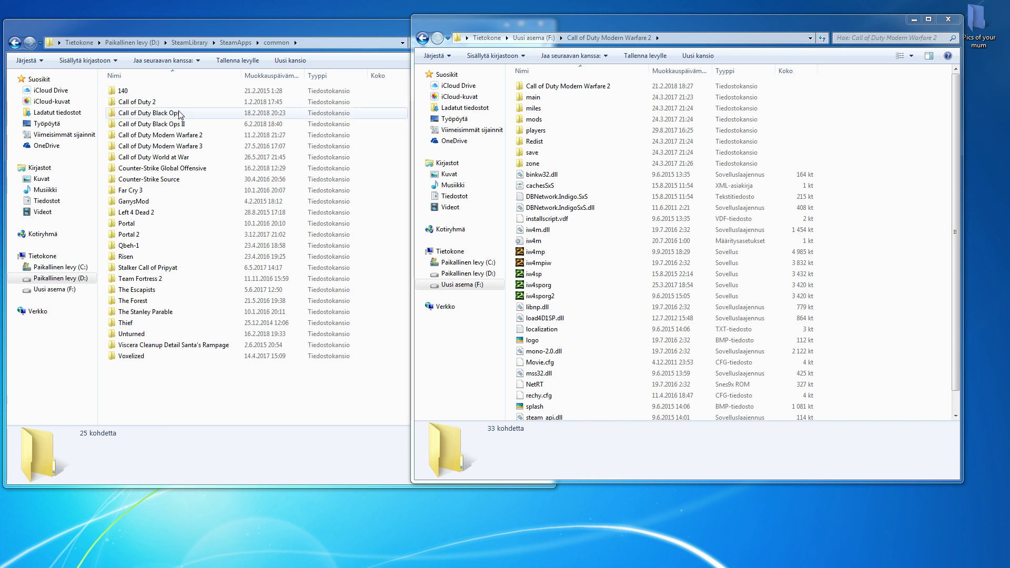
# Review where Call of Duty Modern Warfare 2 sits in the Steam common folder and look through the game directory on drive F.
pyautogui.click(269, 24)
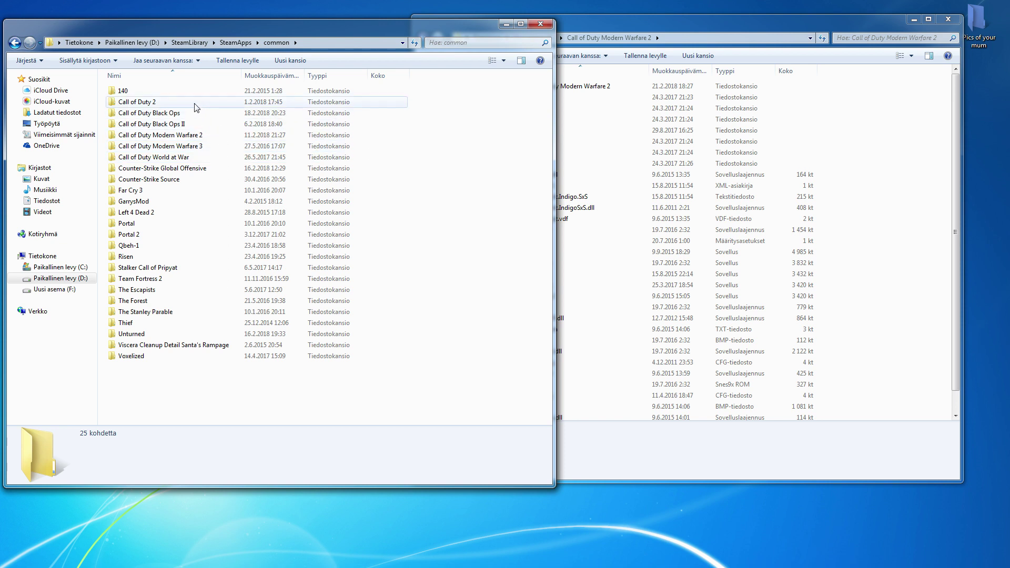
pyautogui.click(215, 139)
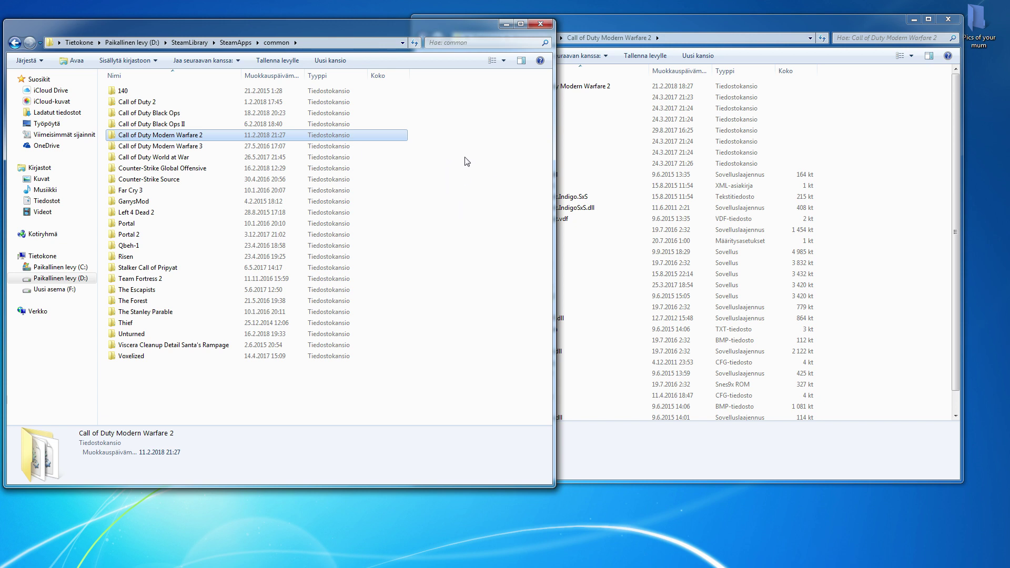
pyautogui.click(450, 152)
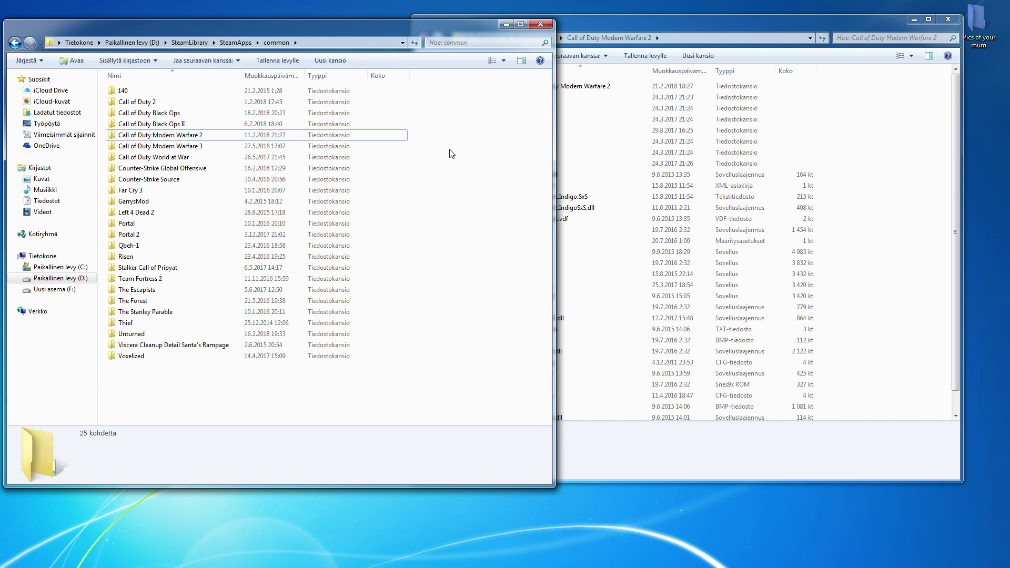
pyautogui.click(903, 130)
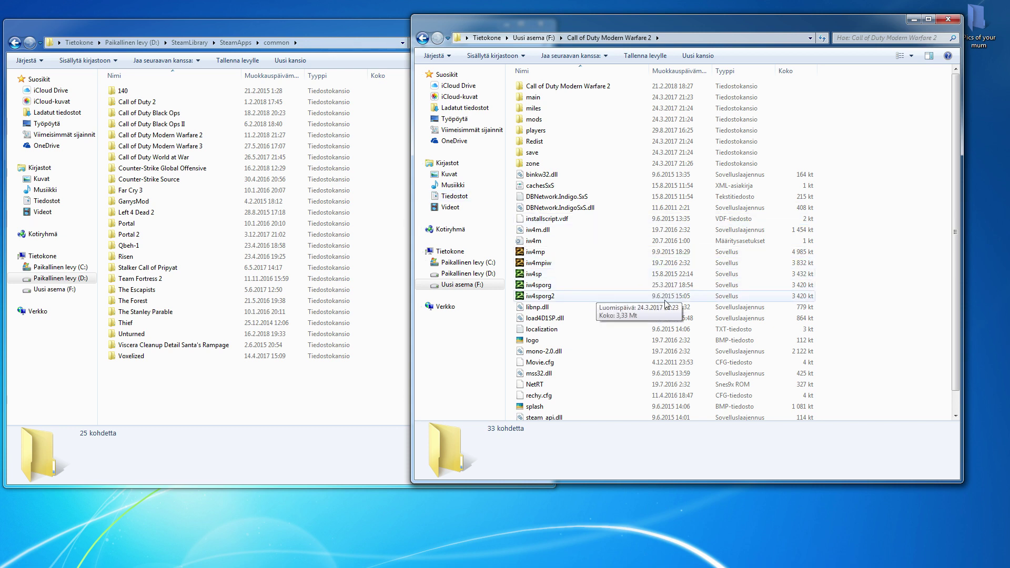
pyautogui.scroll(-1, 837, 271)
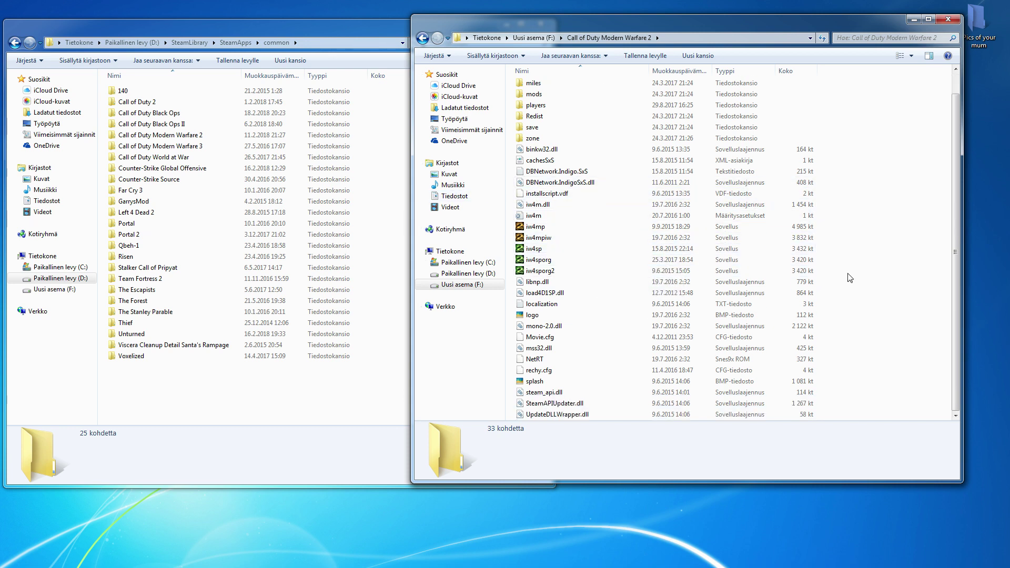
pyautogui.scroll(1, 849, 276)
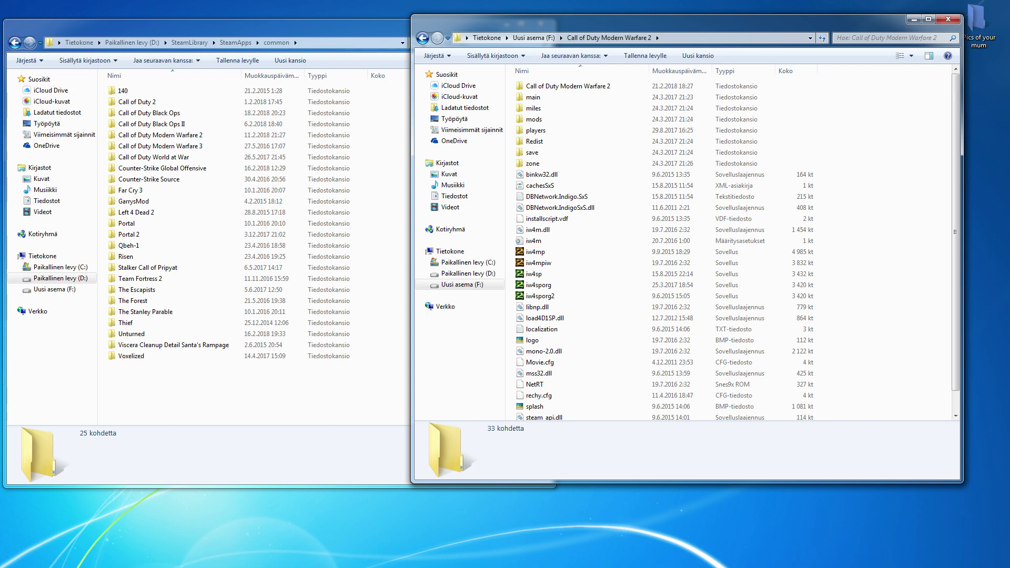
# Examine load4D1SP.dll, libnp.dll and iw4sp.exe in the open MW2 Singleplayer Developer Console archive, then close the archive.
pyautogui.hotkey('alt', 'Tab')
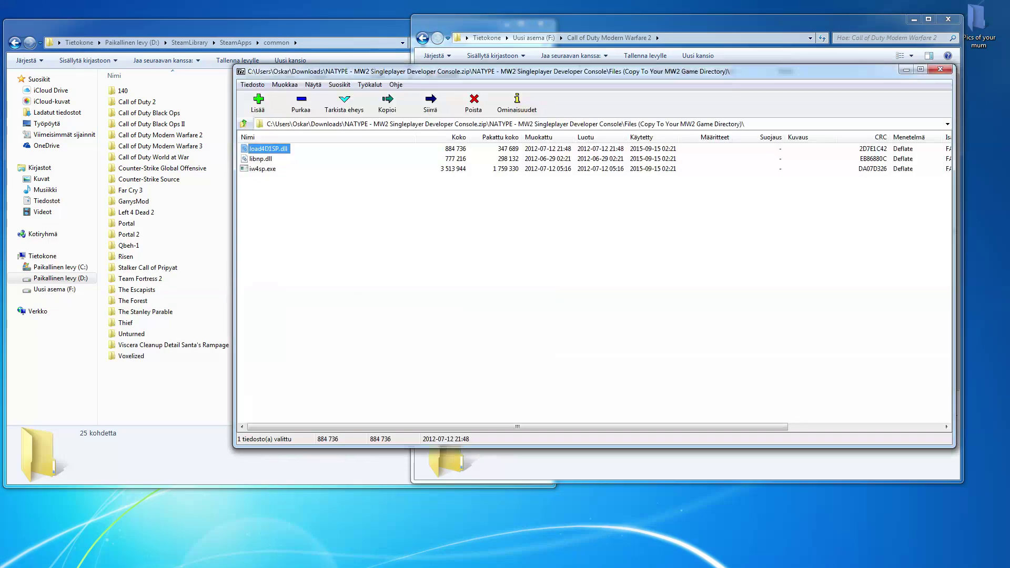
pyautogui.moveTo(489, 75); pyautogui.dragTo(431, 110)
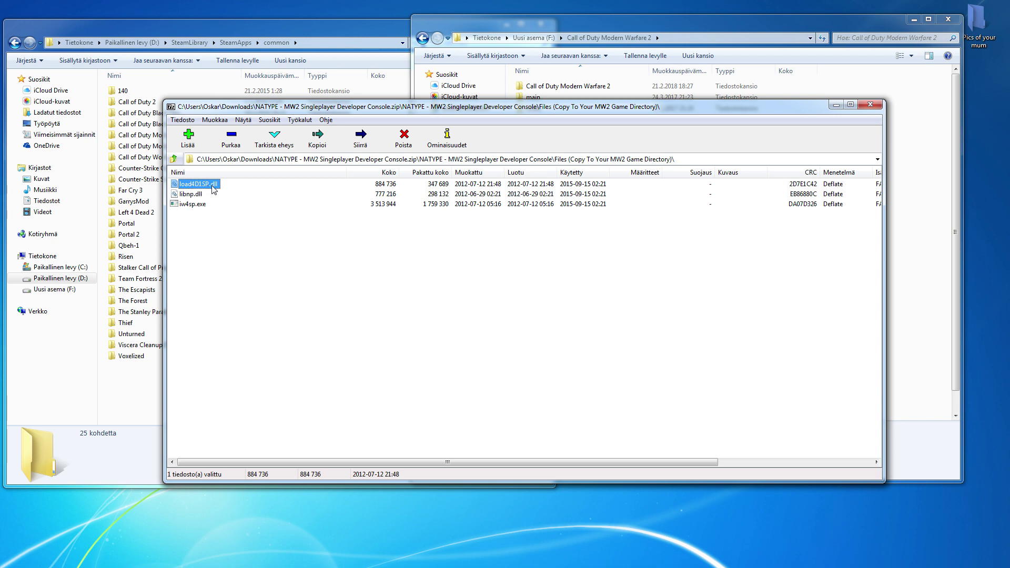
pyautogui.click(184, 195)
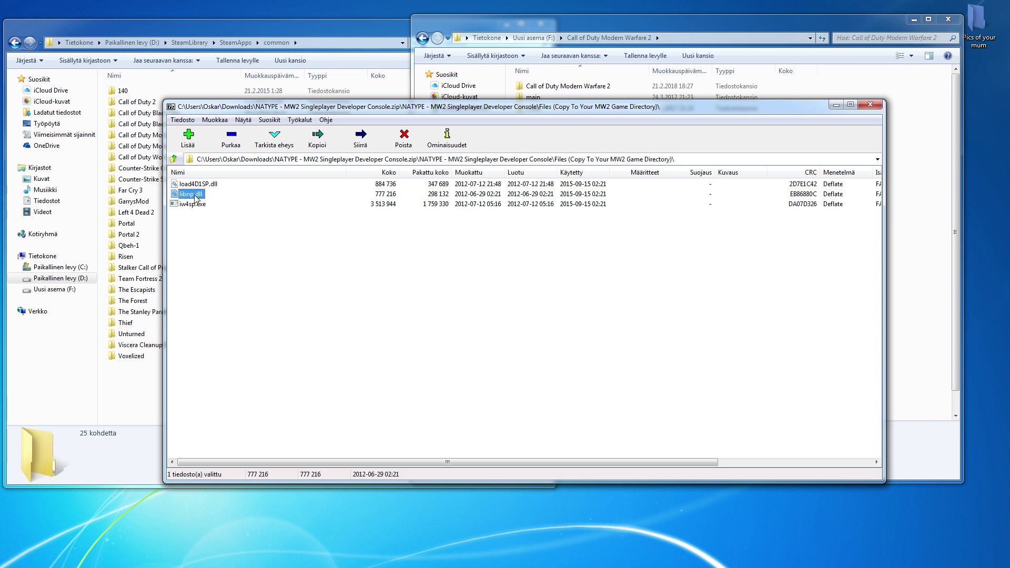
pyautogui.click(196, 207)
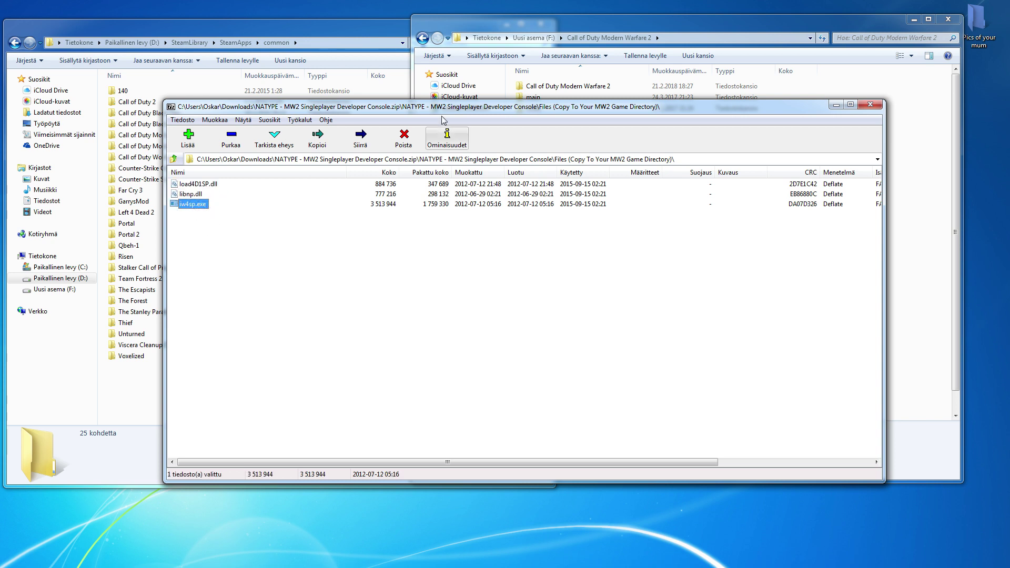
pyautogui.moveTo(508, 108); pyautogui.dragTo(357, 171)
pyautogui.moveTo(79, 286); pyautogui.dragTo(45, 253)
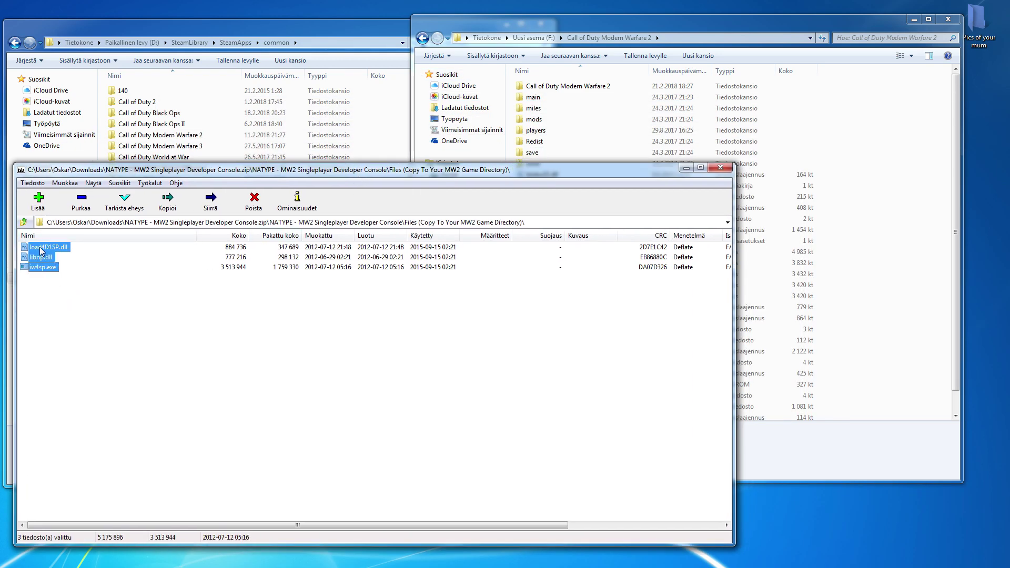
pyautogui.moveTo(47, 251); pyautogui.dragTo(339, 271)
pyautogui.click(339, 271)
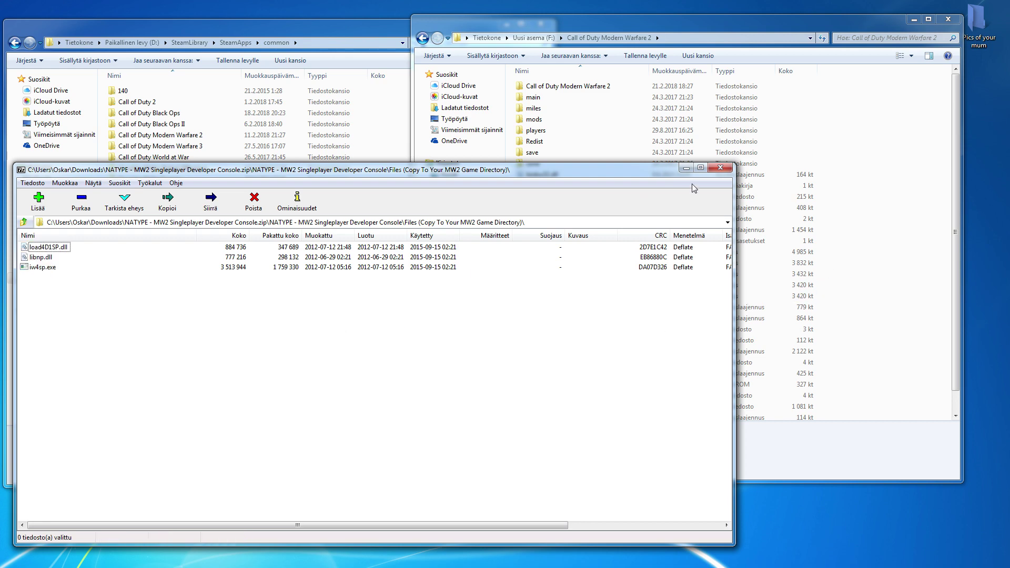
pyautogui.click(727, 168)
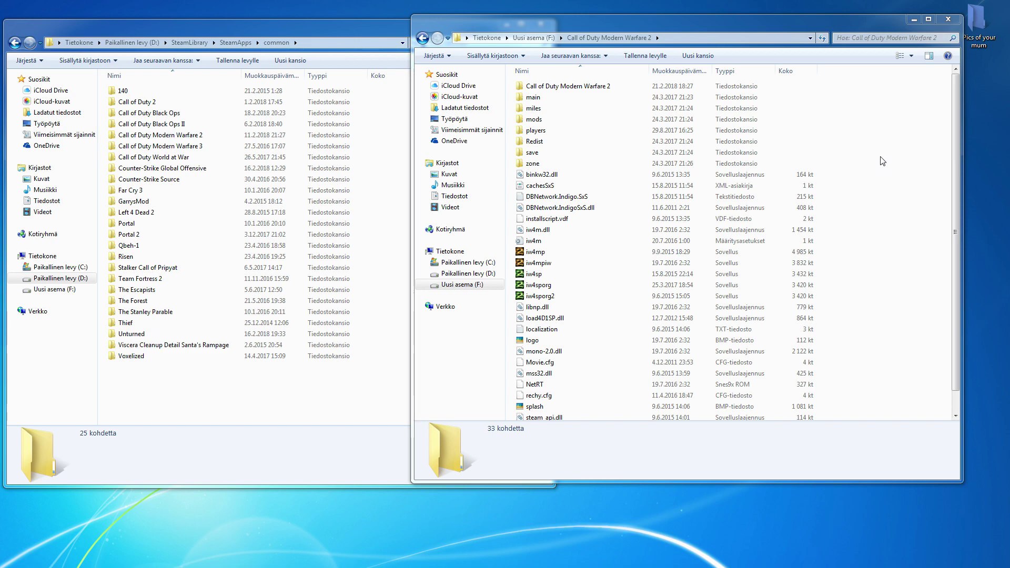
# Open config.cfg from the game's players folder for editing in Notepad++.
pyautogui.doubleClick(595, 131)
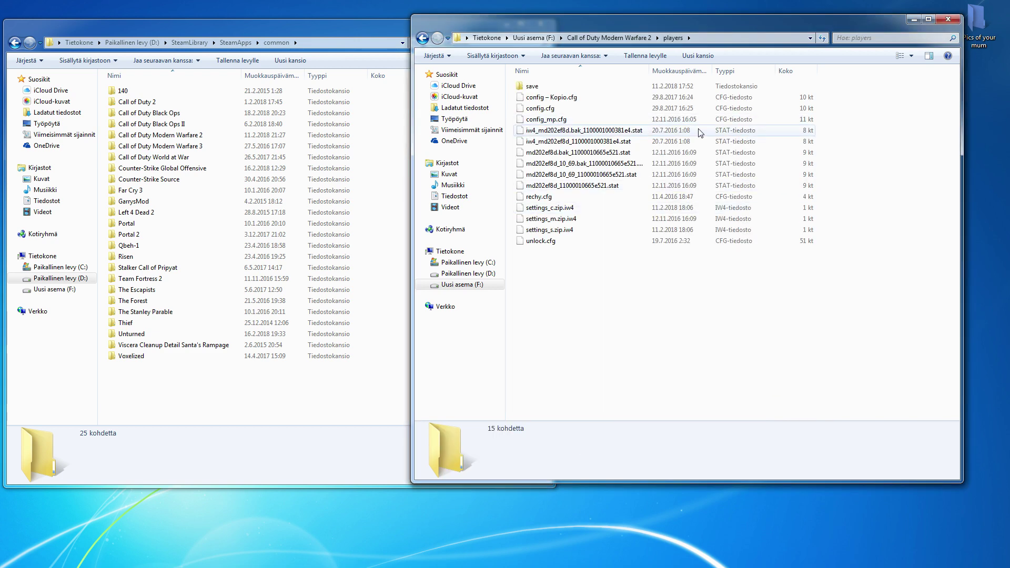
pyautogui.click(598, 108)
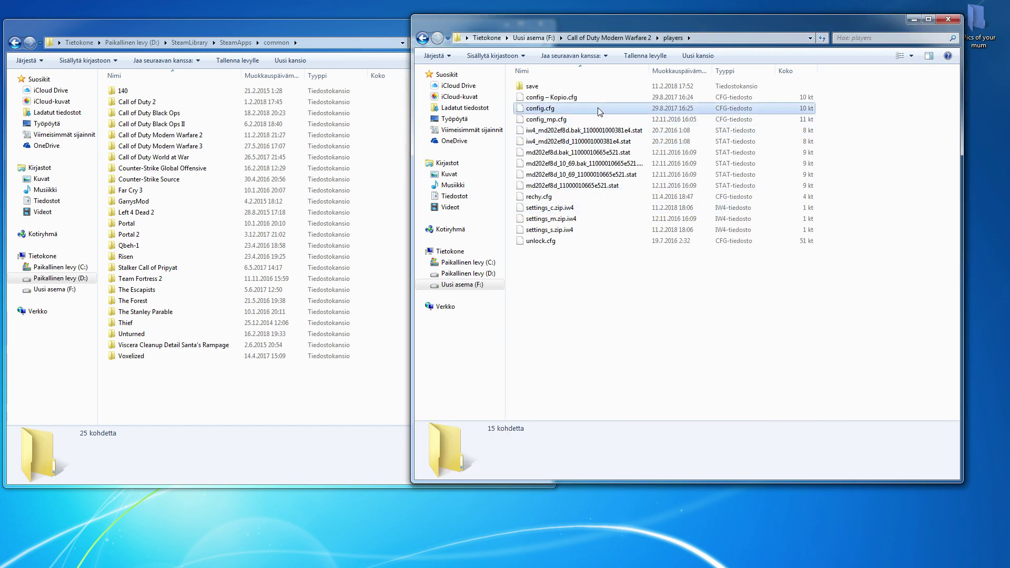
pyautogui.rightClick(555, 112)
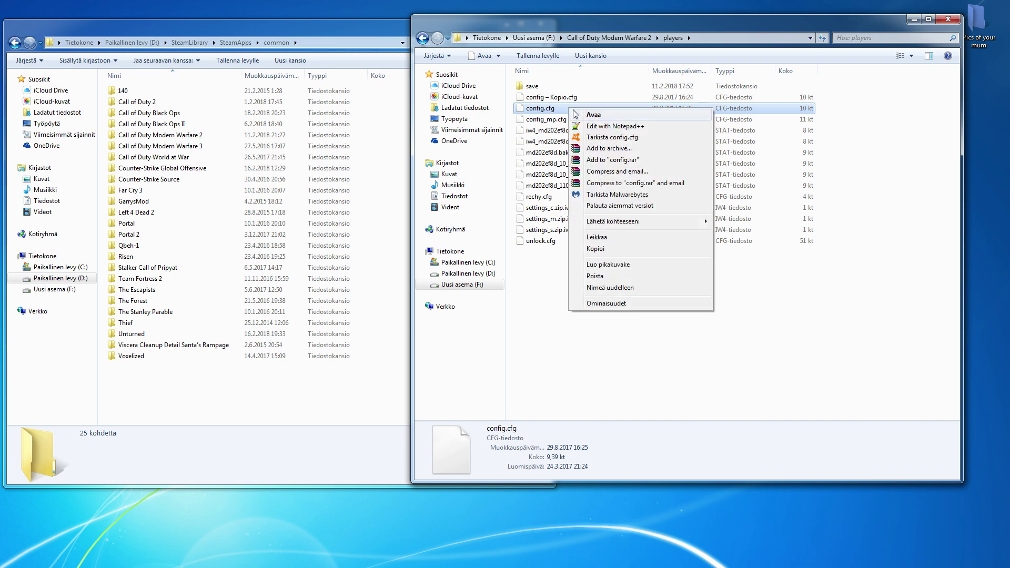
pyautogui.click(640, 127)
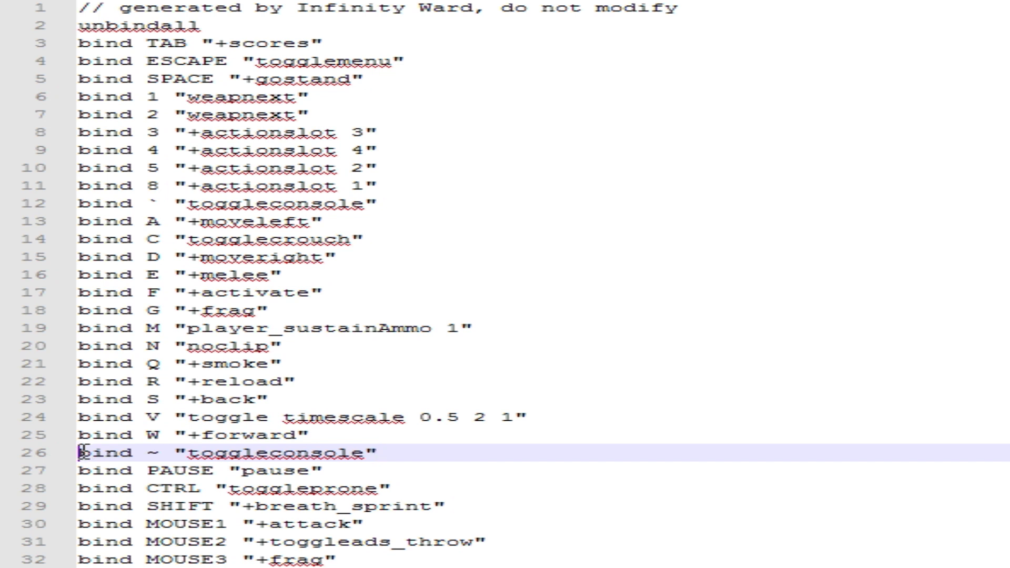
# Examine the line bind ~ "toggleconsole" among the key bindings in config.cfg.
pyautogui.moveTo(79, 452); pyautogui.dragTo(385, 452)
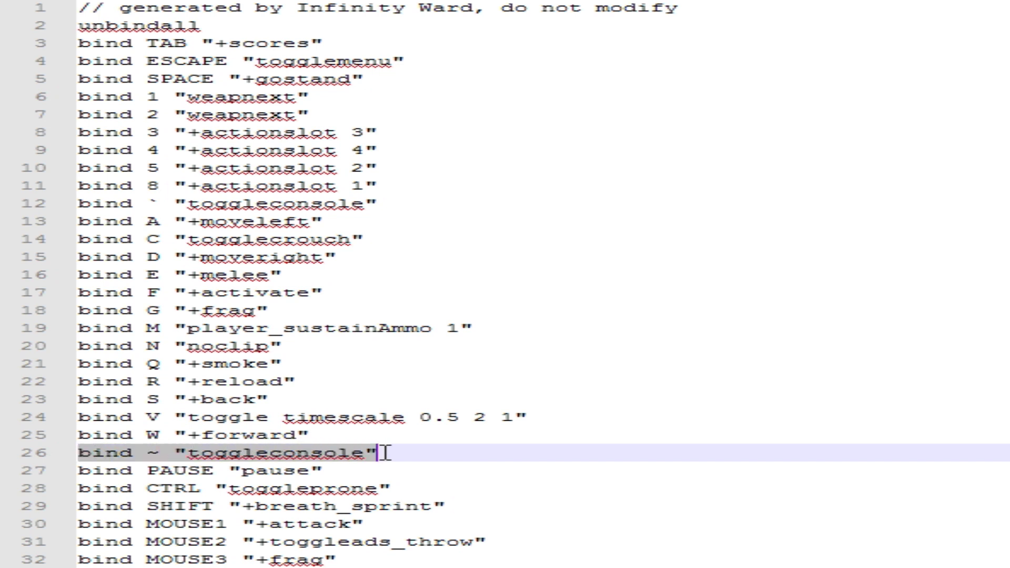
pyautogui.click(458, 453)
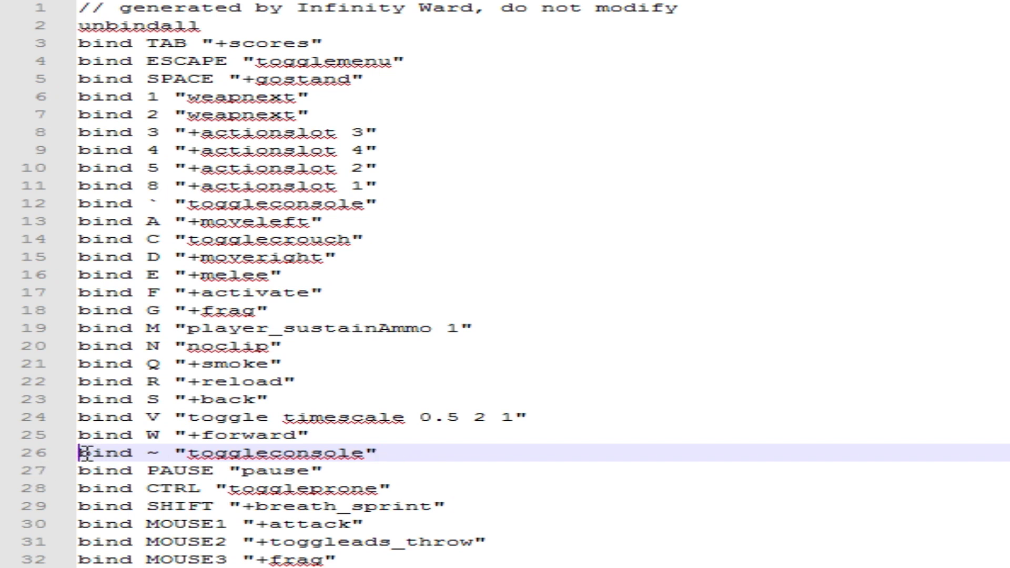
pyautogui.moveTo(79, 453); pyautogui.dragTo(413, 453)
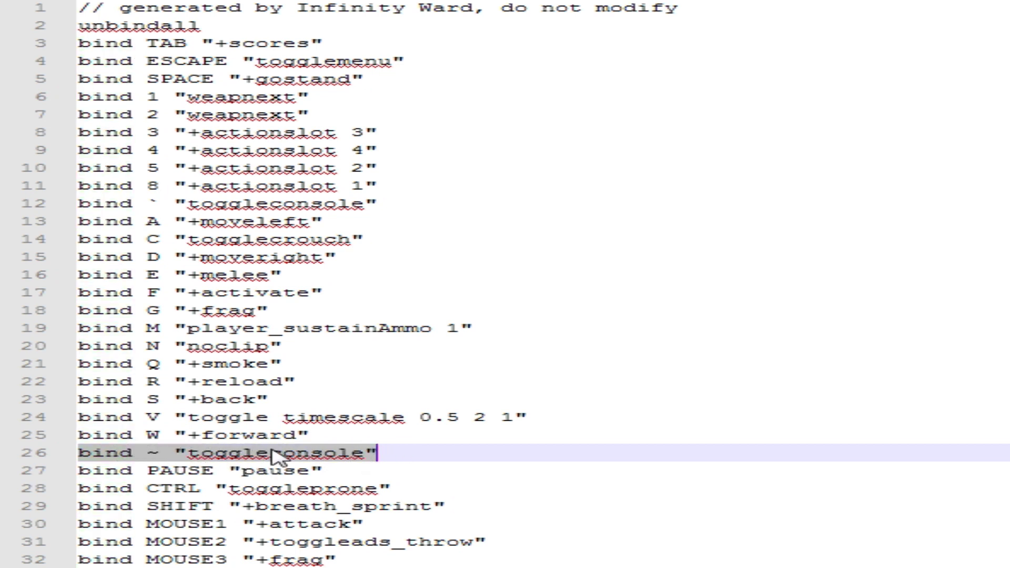
pyautogui.click(398, 452)
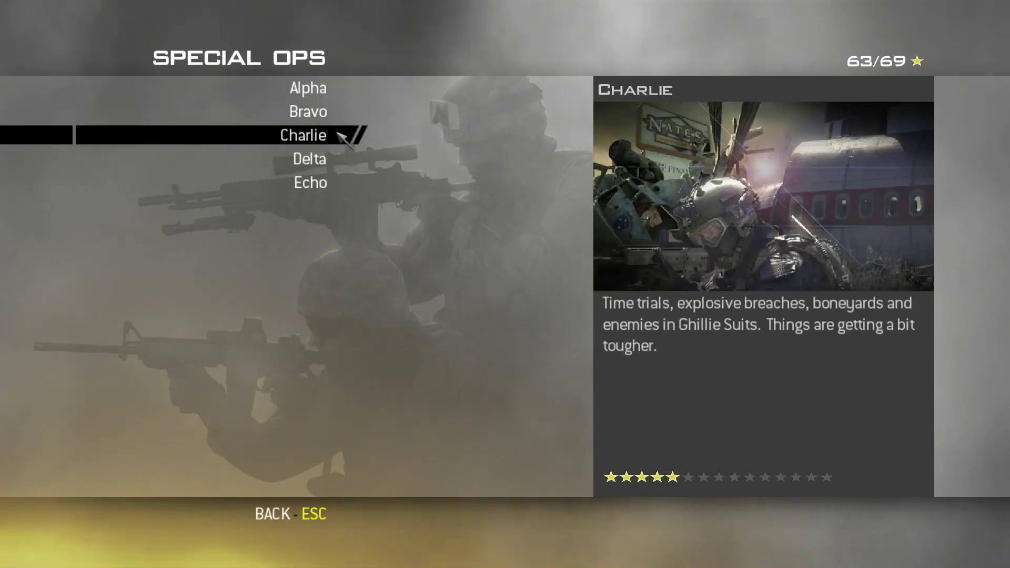
# Look through the game's Special Ops and mission lists and return to the campaign menu.
pyautogui.click(297, 136)
pyautogui.press('Escape')
pyautogui.press('Escape')
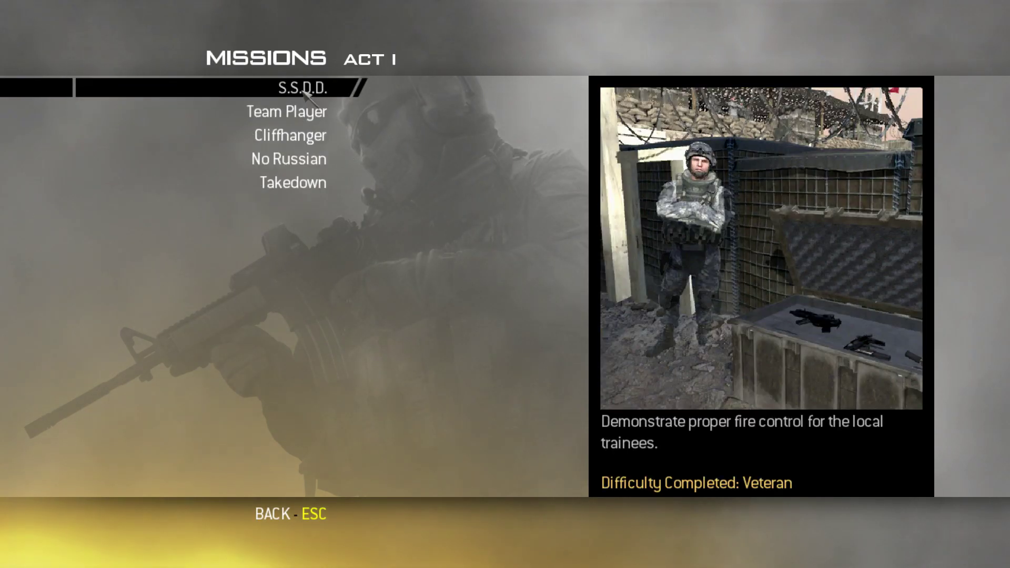
pyautogui.press('Escape')
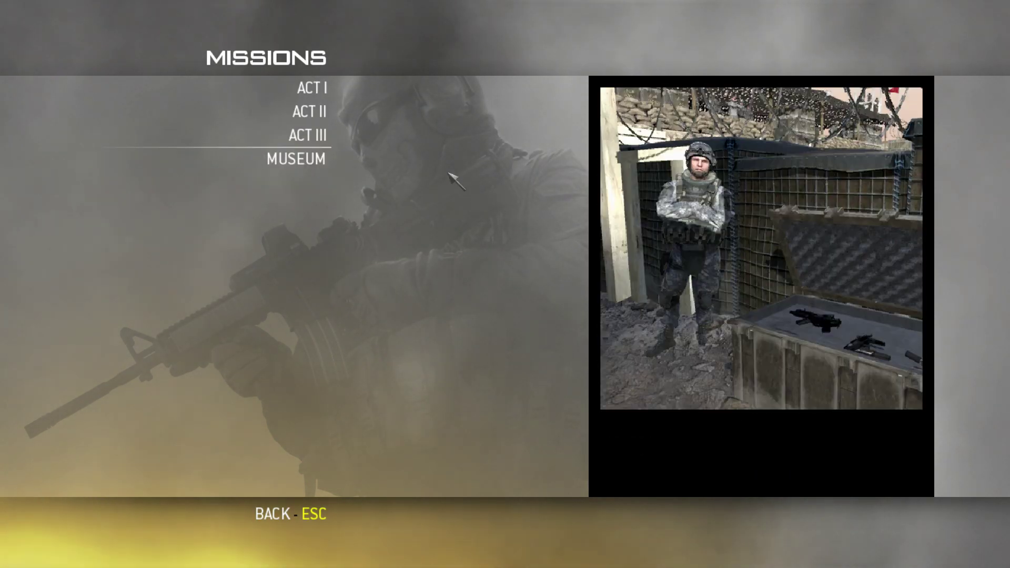
pyautogui.press('Escape')
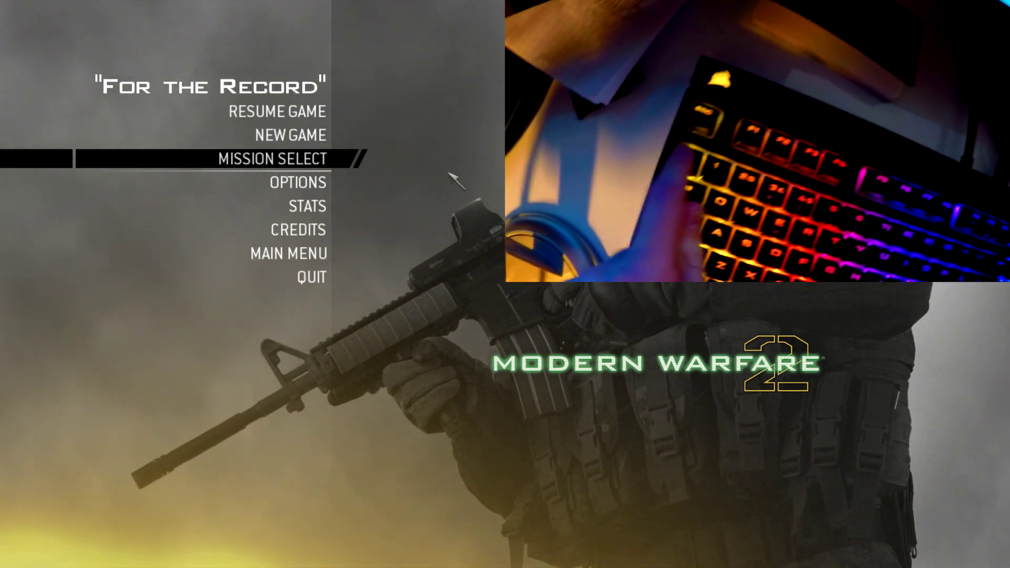
# Open the developer console and load the Roadkill mission with the command /devmap roadkill.
pyautogui.press('`')
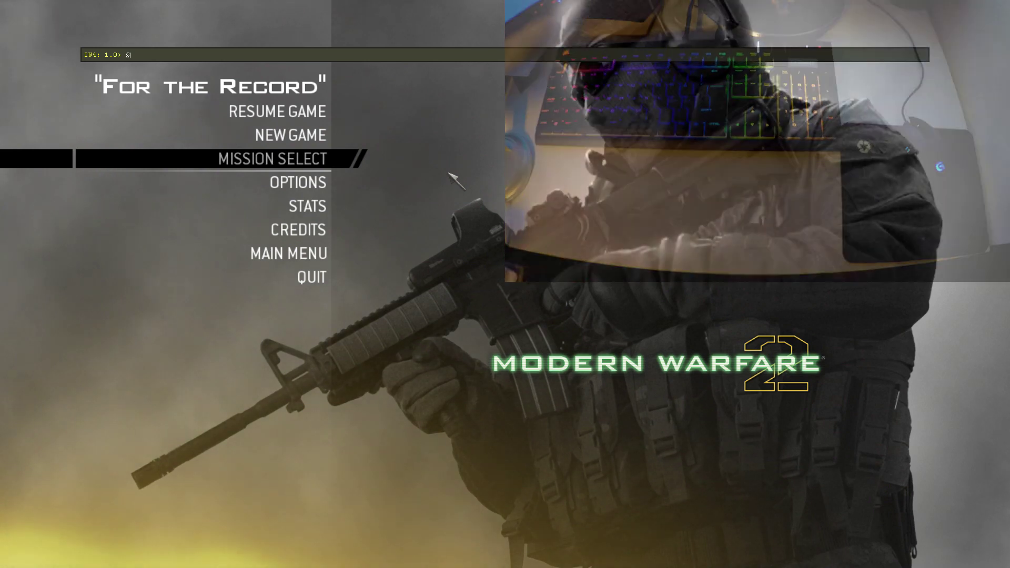
pyautogui.press('BackSpace')
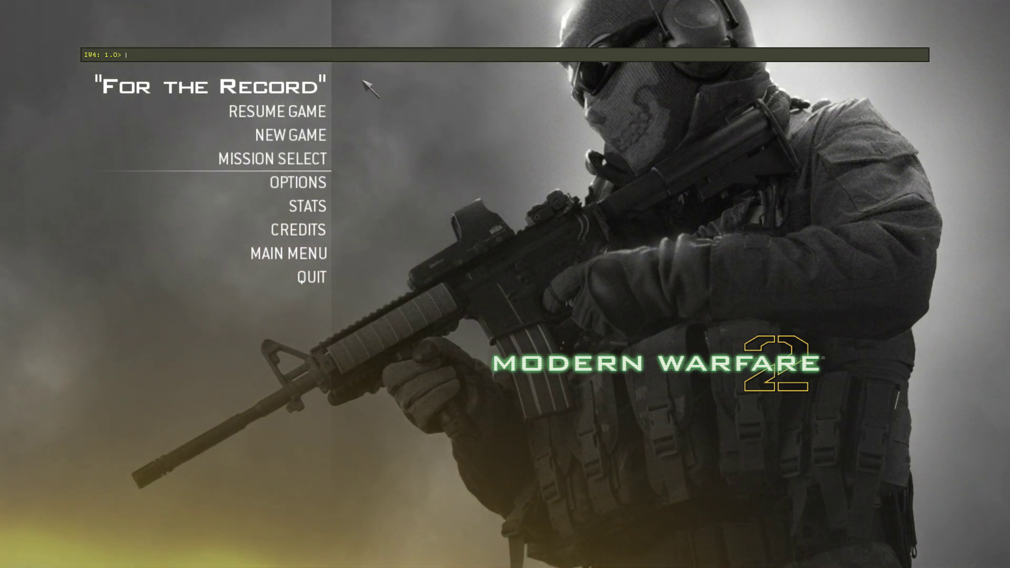
pyautogui.write('/devmap roadkill')
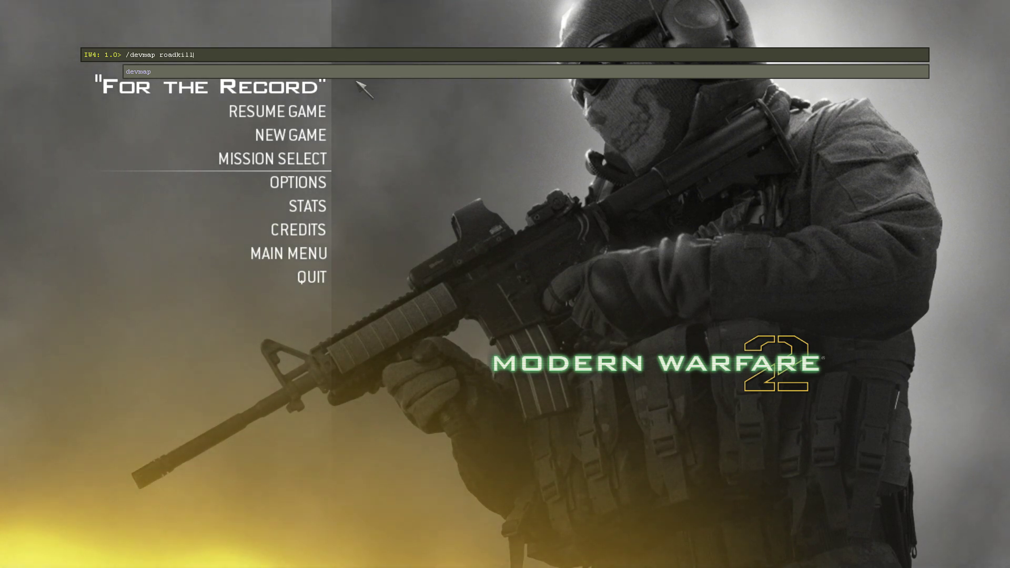
pyautogui.press('Return')
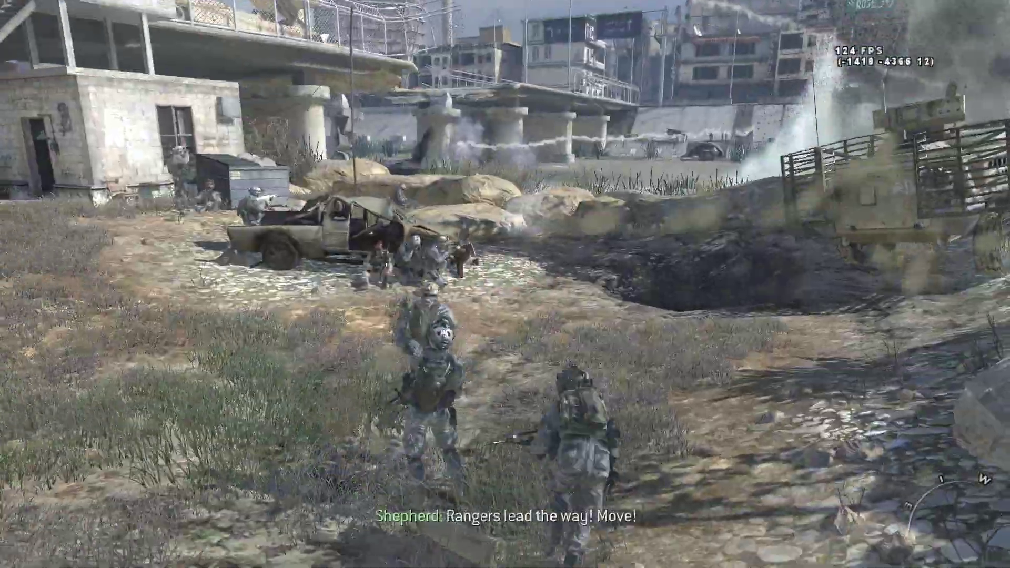
# Advance past the concrete building by the bridge and switch weapons to the M4A1 with holographic sight.
pyautogui.press('w')
pyautogui.press('1')
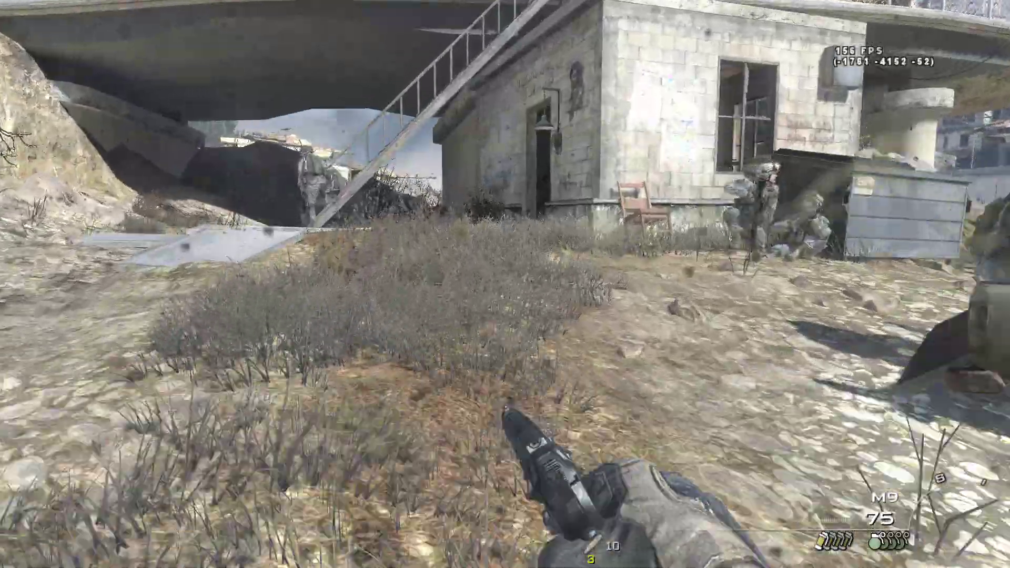
pyautogui.press('1')
pyautogui.press('w')
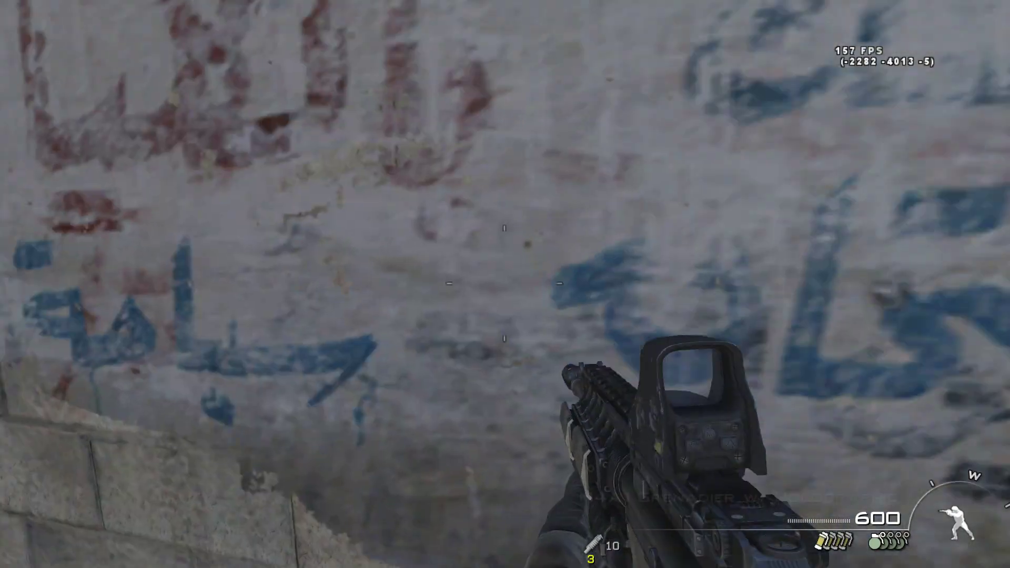
# Set the field of view to 90 with the console command /cg_fov 90, close the console and resume moving.
pyautogui.press('`')
pyautogui.write('S')
pyautogui.write('/c')
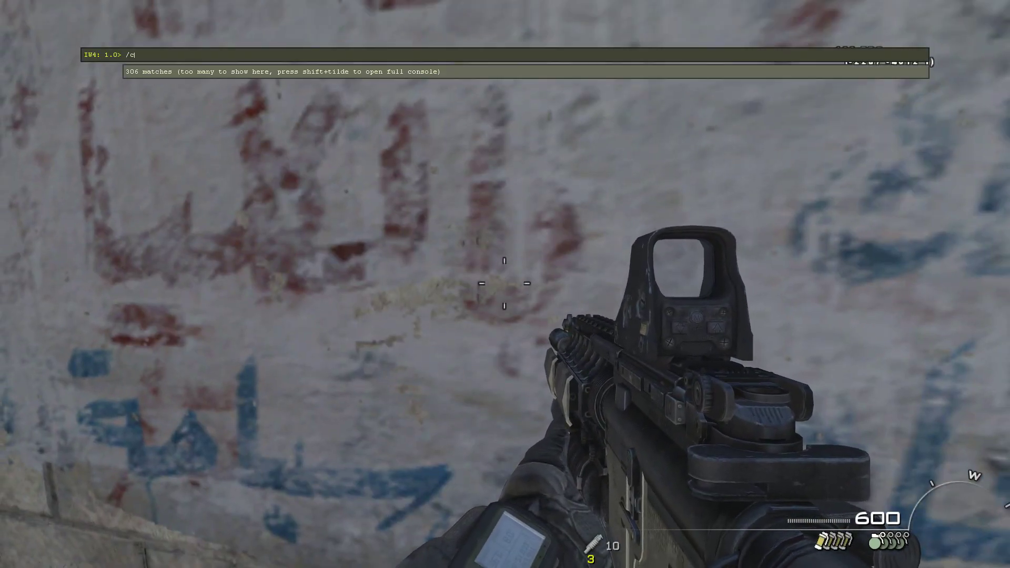
pyautogui.write('g_fov 90')
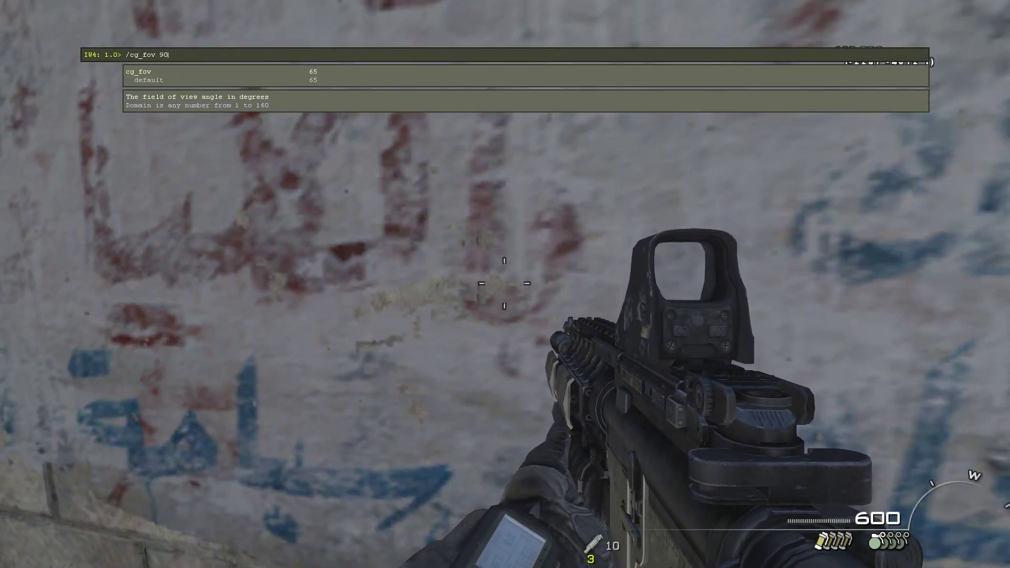
pyautogui.press('Return')
pyautogui.press('`')
pyautogui.press('w')
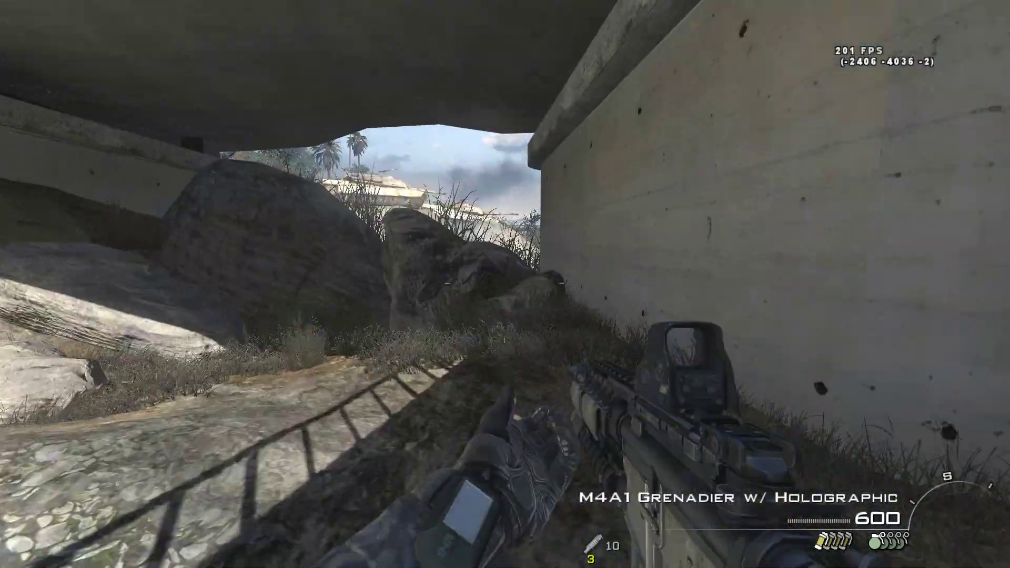
# Set the field of view to 80 with the console command /cg_fov 80 and close the console.
pyautogui.press('`')
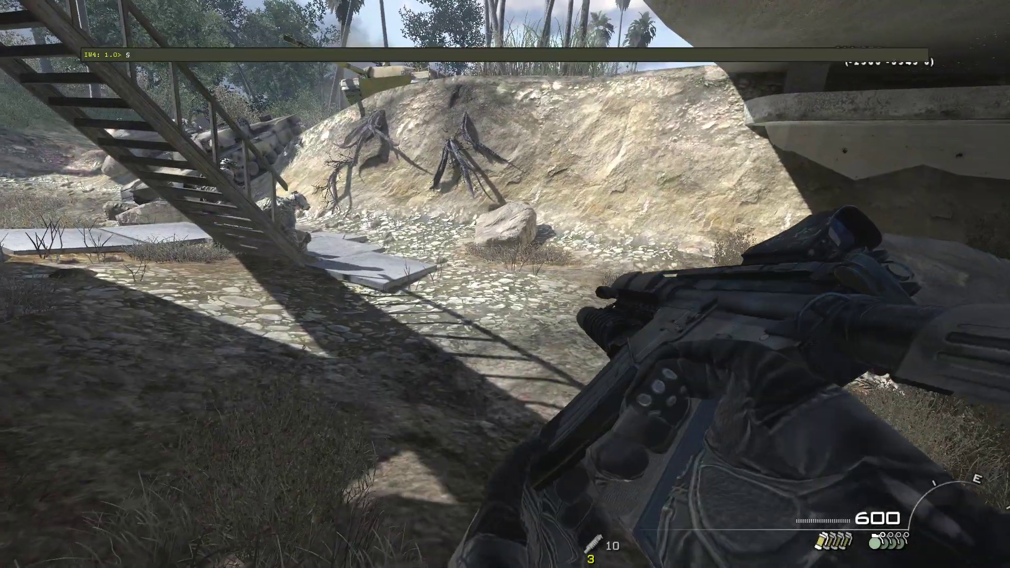
pyautogui.press('Up')
pyautogui.press('BackSpace')
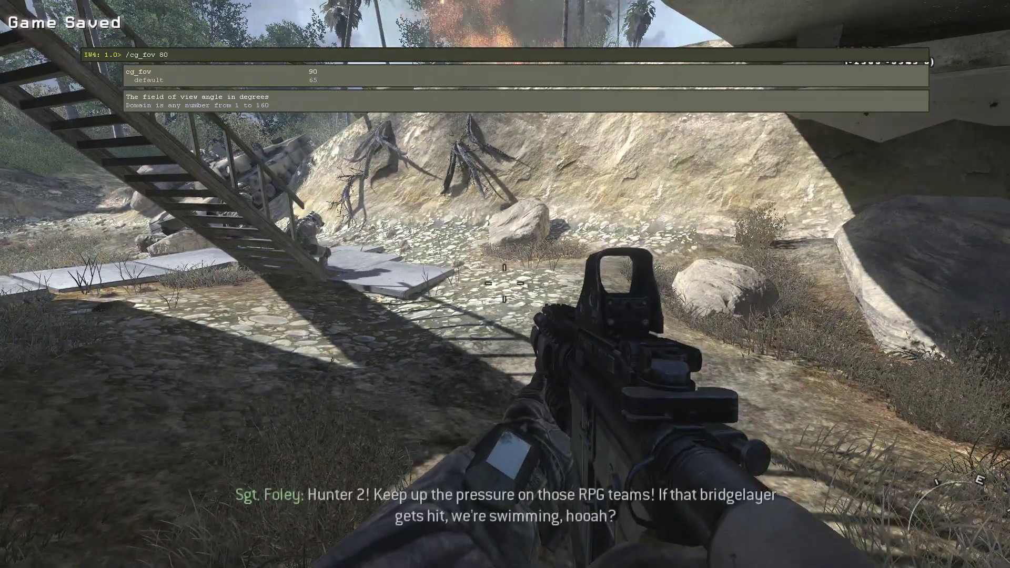
pyautogui.press('`')
# Switch between the pistol and the M4A1, aim through the concrete building's window with the holographic sight, and walk back outside.
pyautogui.press('1')
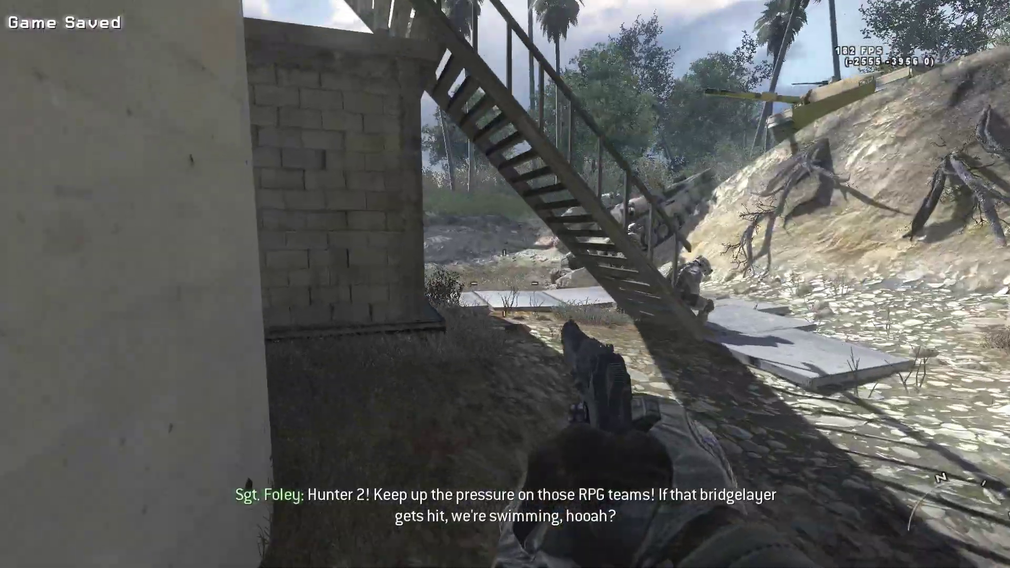
pyautogui.press('1')
pyautogui.press('Tab')
pyautogui.press('w')
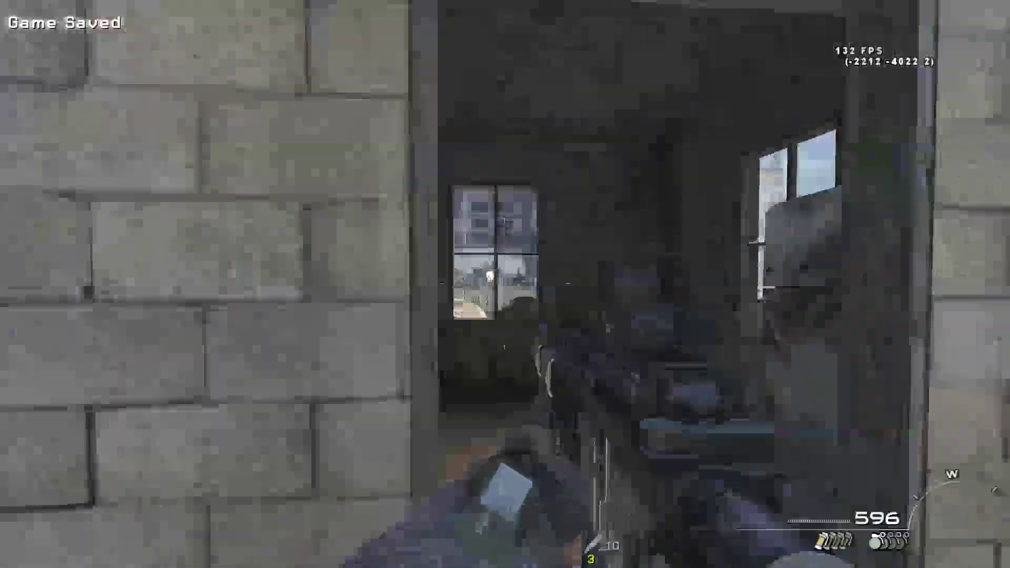
pyautogui.rightClick(505, 284)
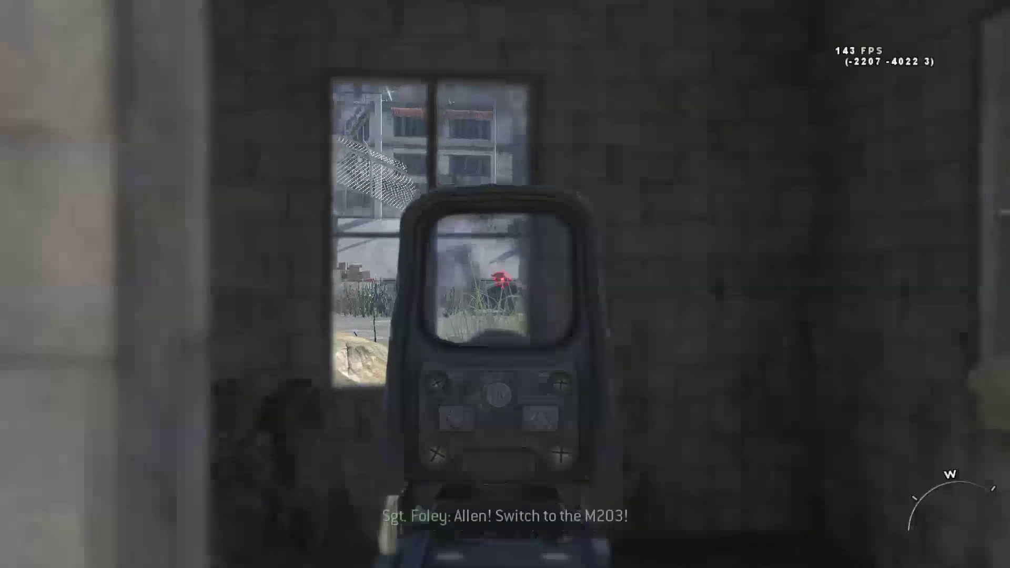
pyautogui.rightClick(506, 284)
pyautogui.press('w')
pyautogui.press('w')
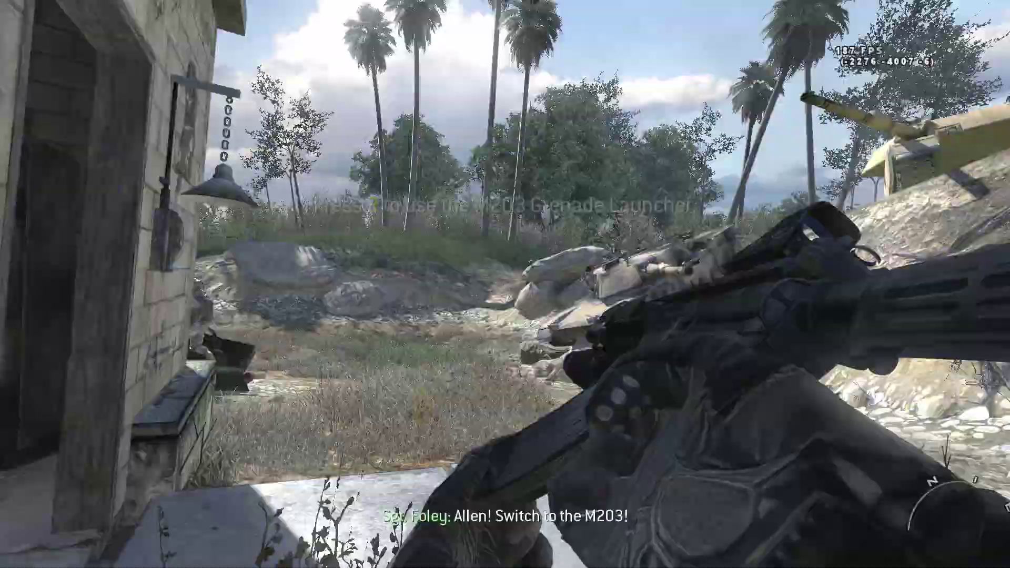
# Switch to the M203 grenade launcher and move around the concrete building back towards the bridge underside.
pyautogui.press('4')
pyautogui.press('w')
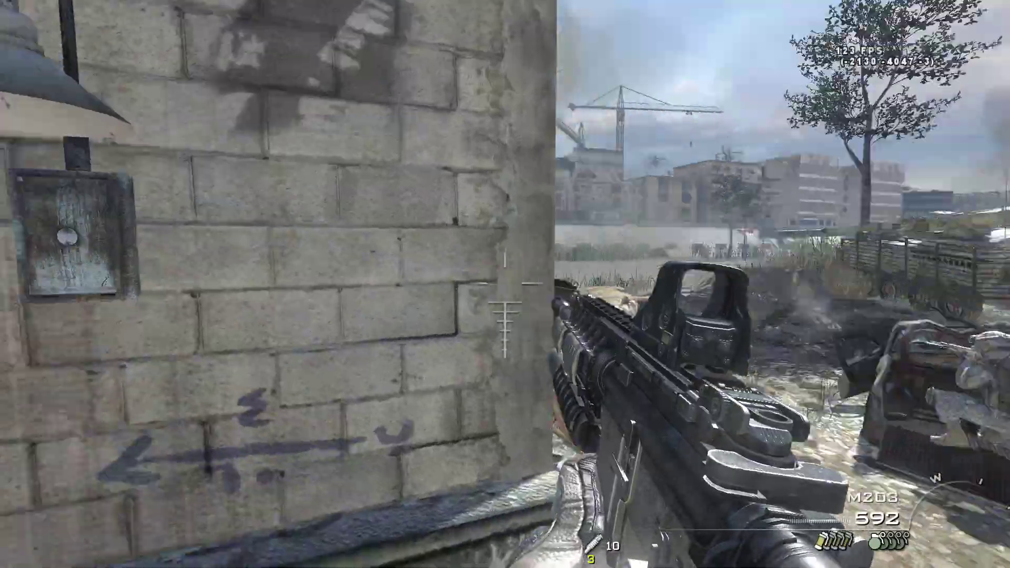
pyautogui.press('g')
pyautogui.press('w')
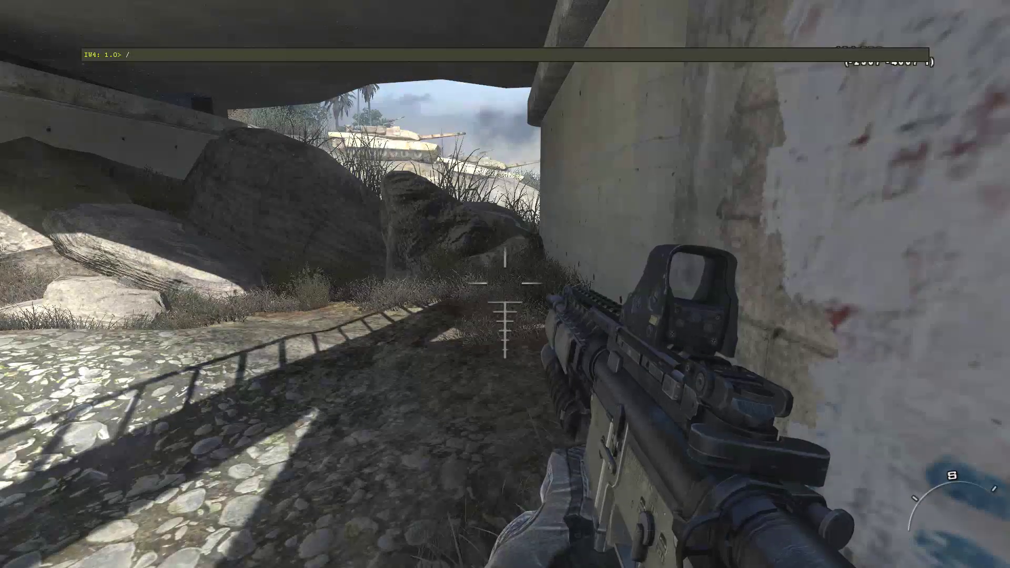
# Keep the clip ammo from decreasing when firing with the console command /player_sustainAmmo 1.
pyautogui.write('player_sus')
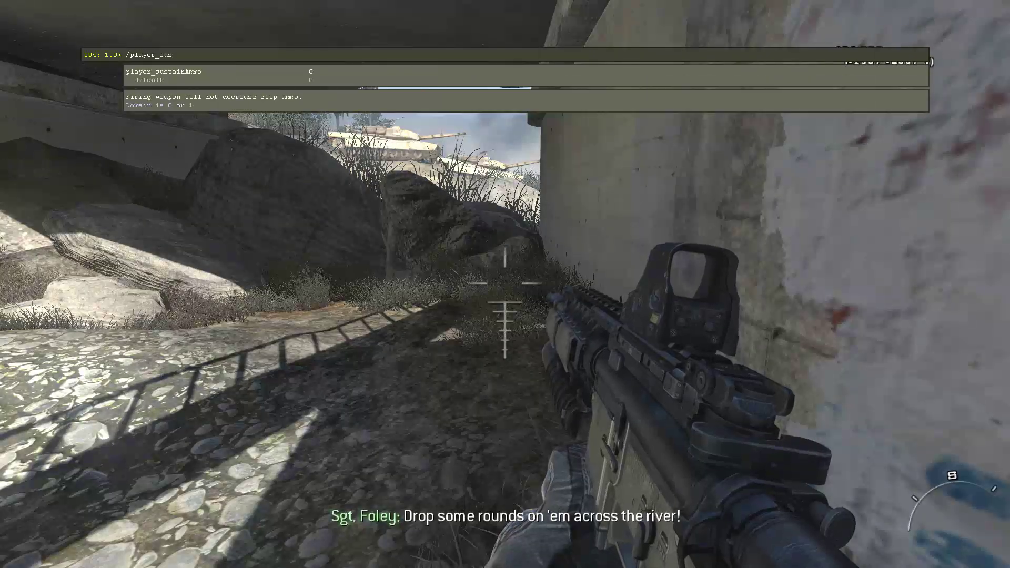
pyautogui.write('tainAmm')
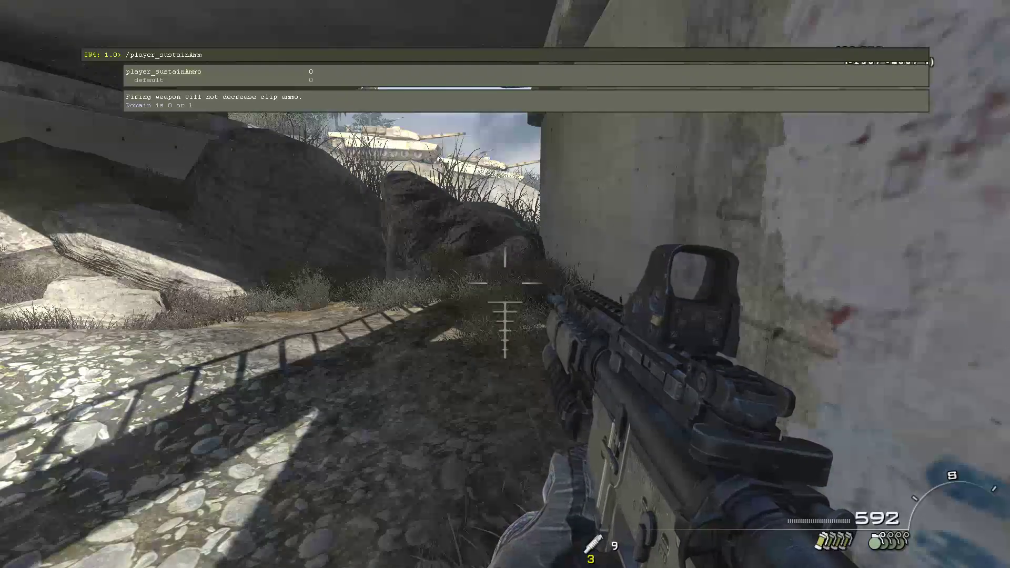
pyautogui.write('o 1')
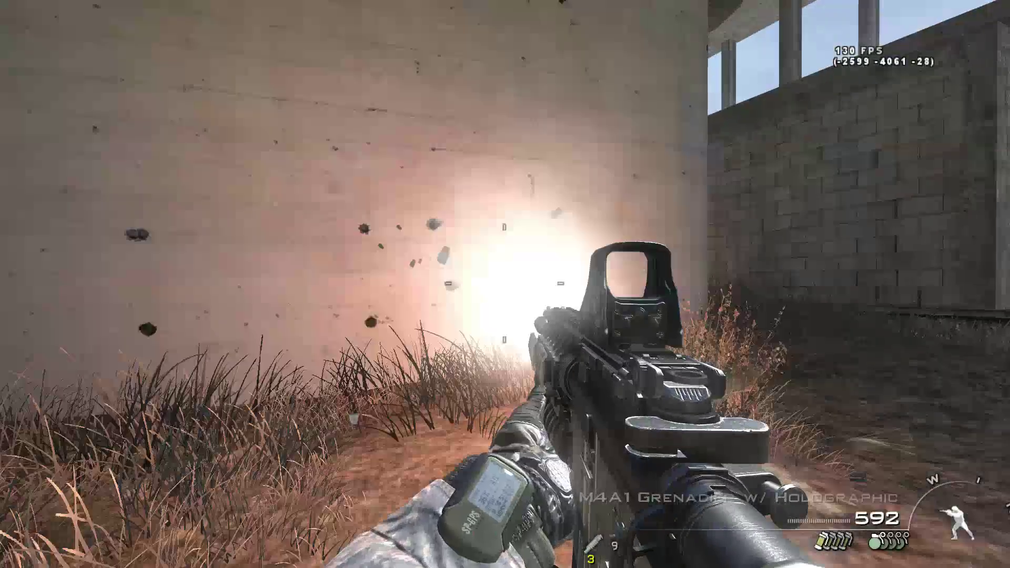
# Test the ammo setting by firing the M9 pistol at the graffiti wall, and switch back to the M4A1.
pyautogui.press('1')
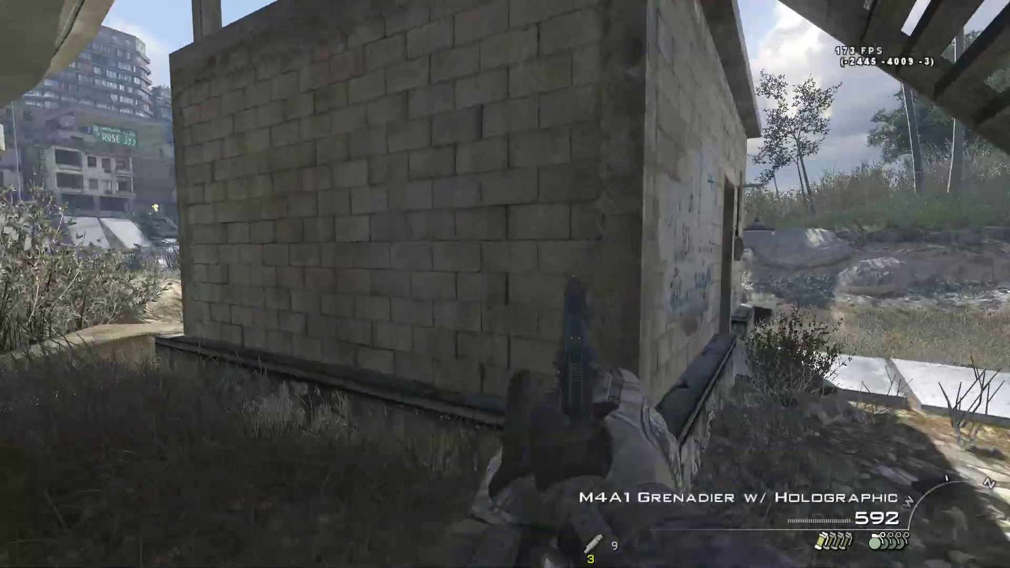
pyautogui.click(506, 285)
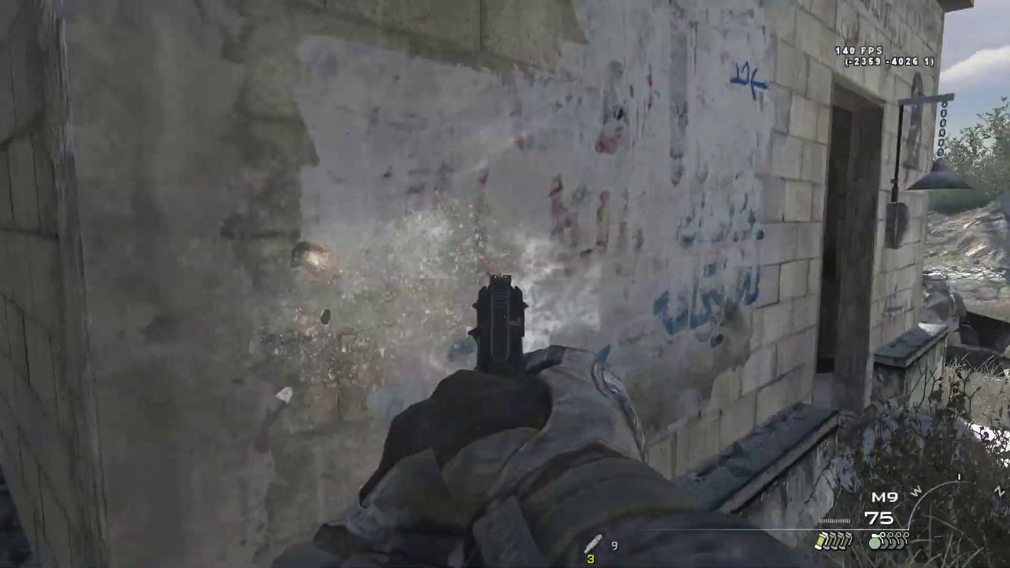
pyautogui.press('1')
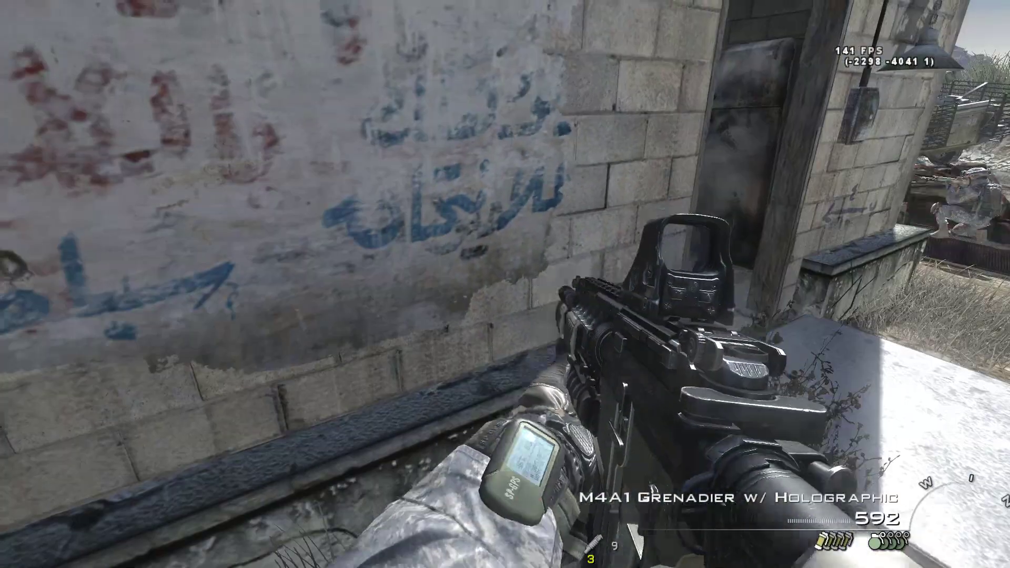
# Toggle god mode with the console command /god.
pyautogui.press('`')
pyautogui.write('/god')
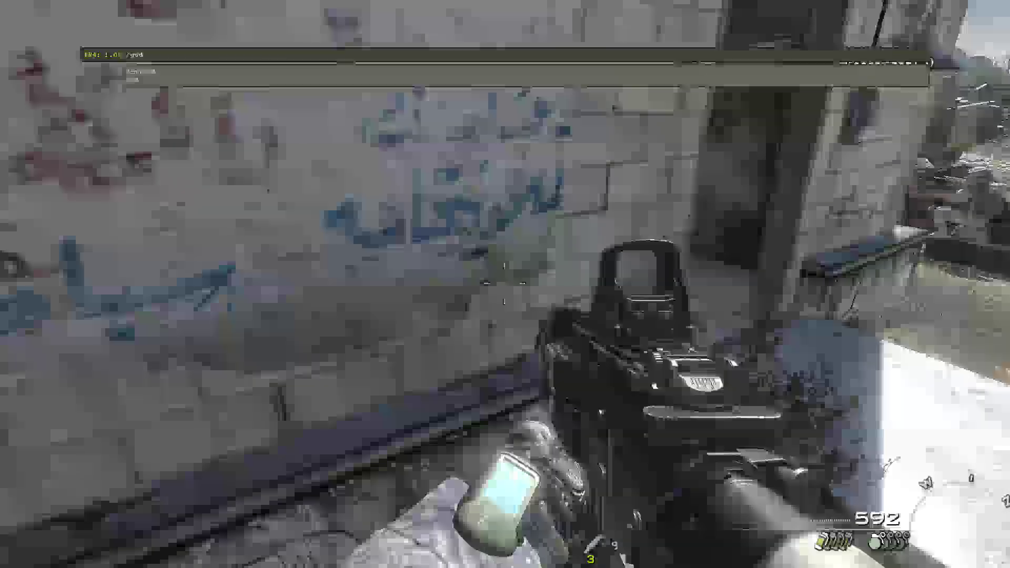
pyautogui.press('Return')
# Switch to the M9 pistol and advance past the crater to the enemies on the concrete embankment.
pyautogui.press('1')
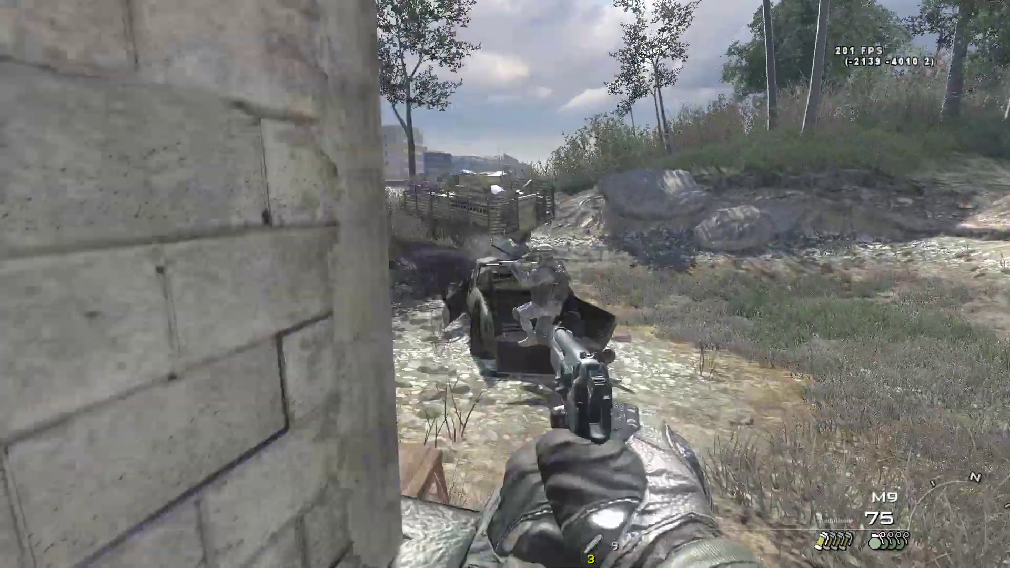
pyautogui.press('w')
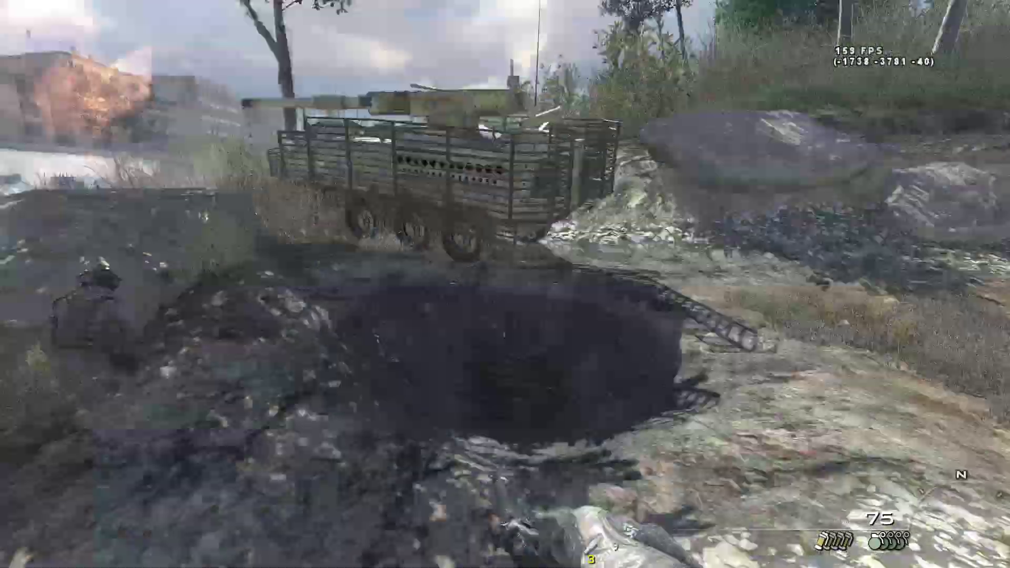
pyautogui.press('`')
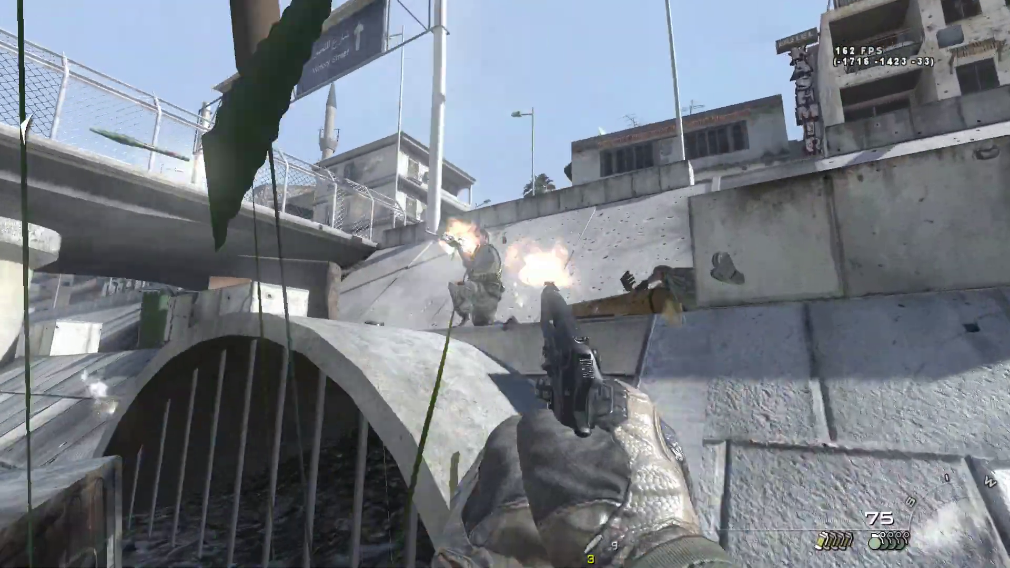
pyautogui.press('w')
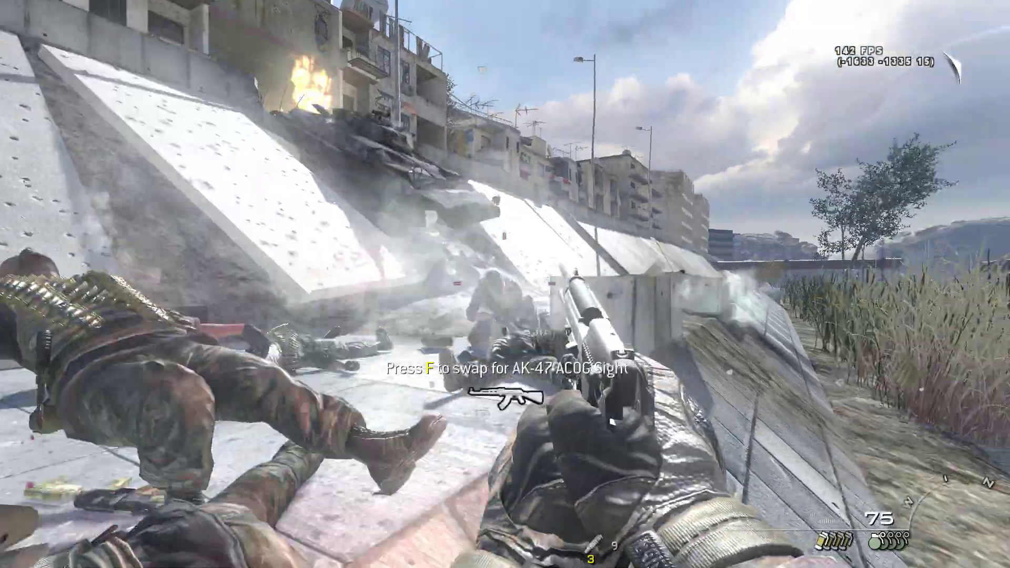